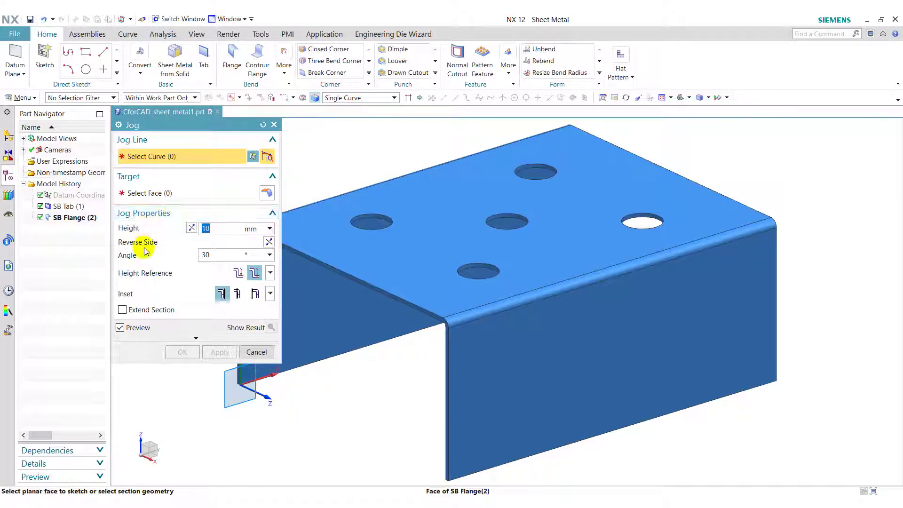
Step: Start a sketch for the jog line on the outer planar face of the near side flange
{"action": "left_click", "coordinate": [151, 162]}
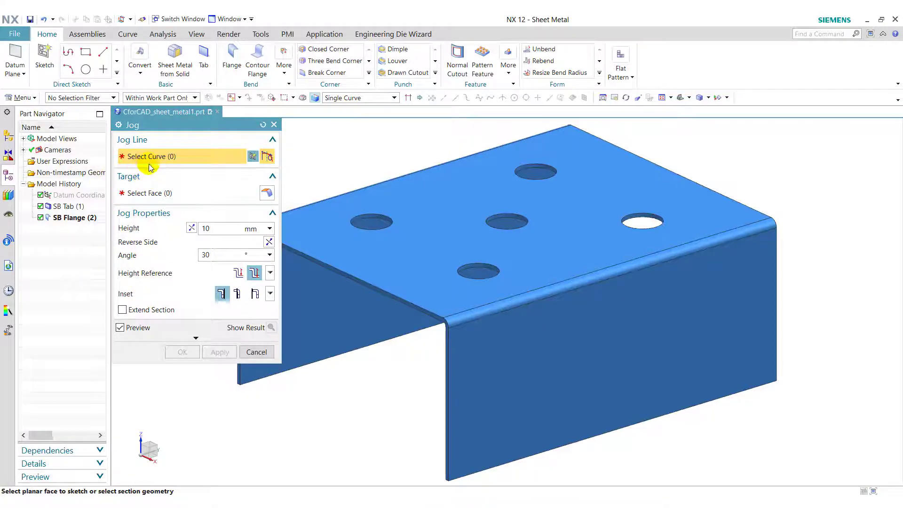
{"action": "left_click", "coordinate": [253, 157]}
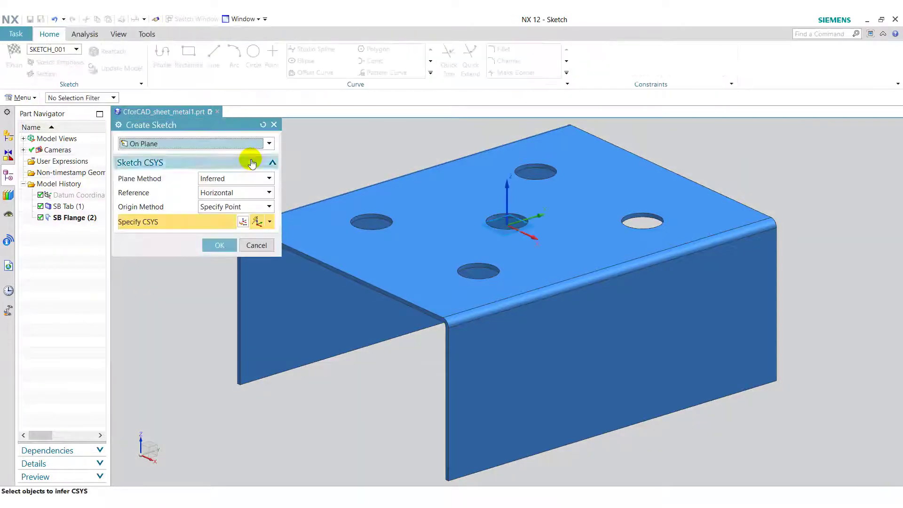
{"action": "left_click", "coordinate": [545, 391]}
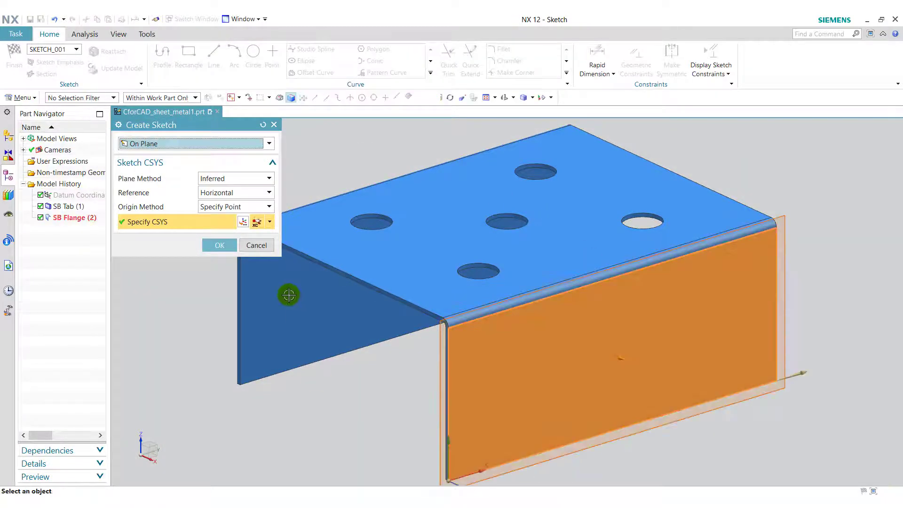
{"action": "left_click", "coordinate": [220, 245]}
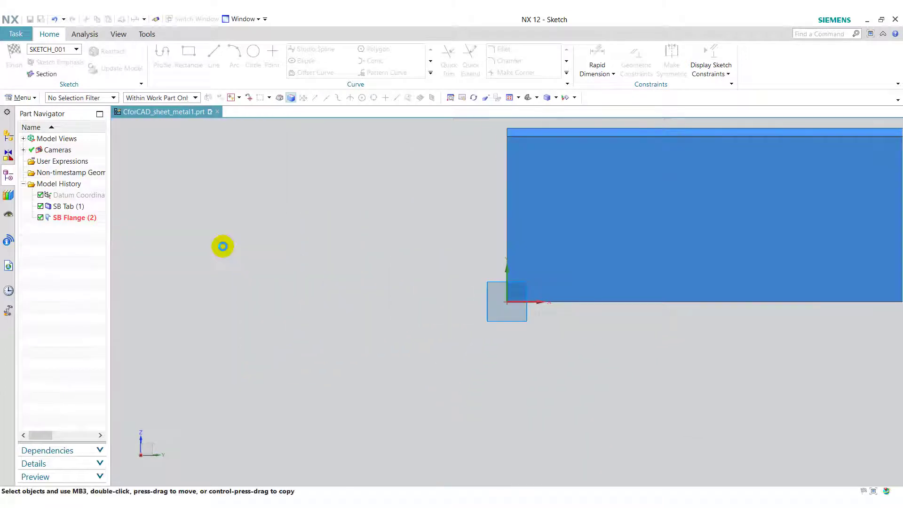
Step: Sketch a horizontal jog line 80 mm long from the midpoint of the flange's vertical edge and finish the sketch
{"action": "left_click", "coordinate": [506, 211]}
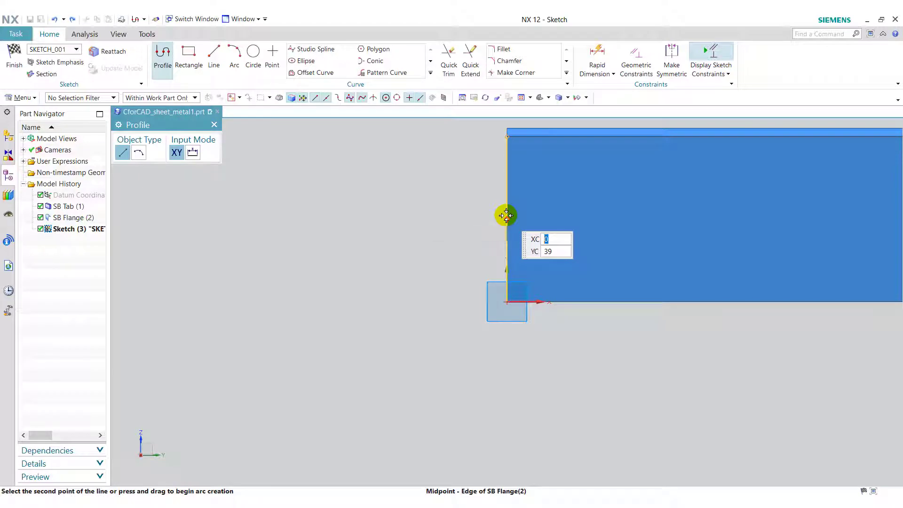
{"action": "left_click", "coordinate": [506, 218]}
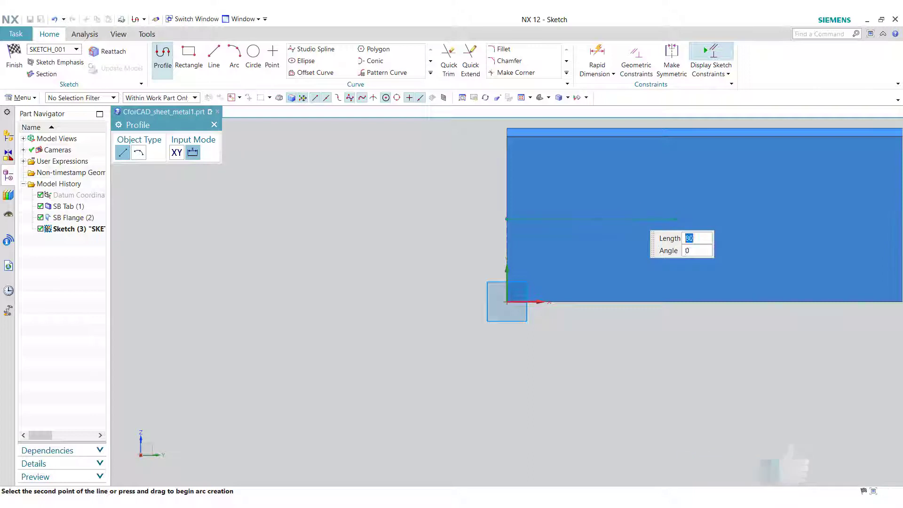
{"action": "left_click", "coordinate": [214, 124]}
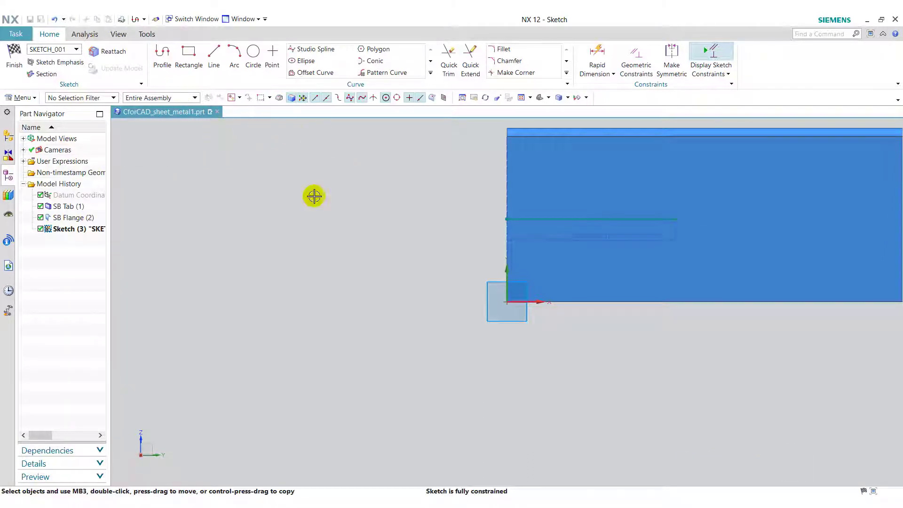
{"action": "left_click", "coordinate": [14, 52]}
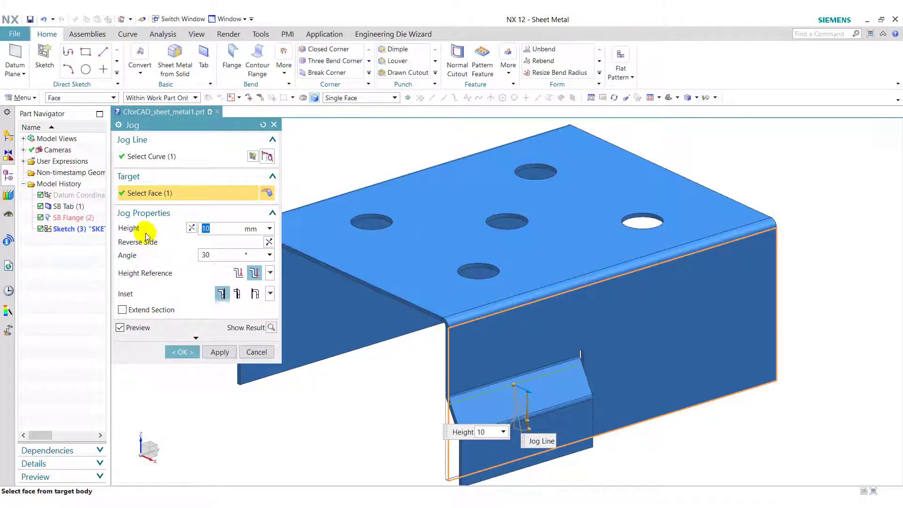
Step: Try jog heights of 13 and 12 mm and the reversed direction, then restore the direction and the 10 mm height
{"action": "left_click", "coordinate": [151, 156]}
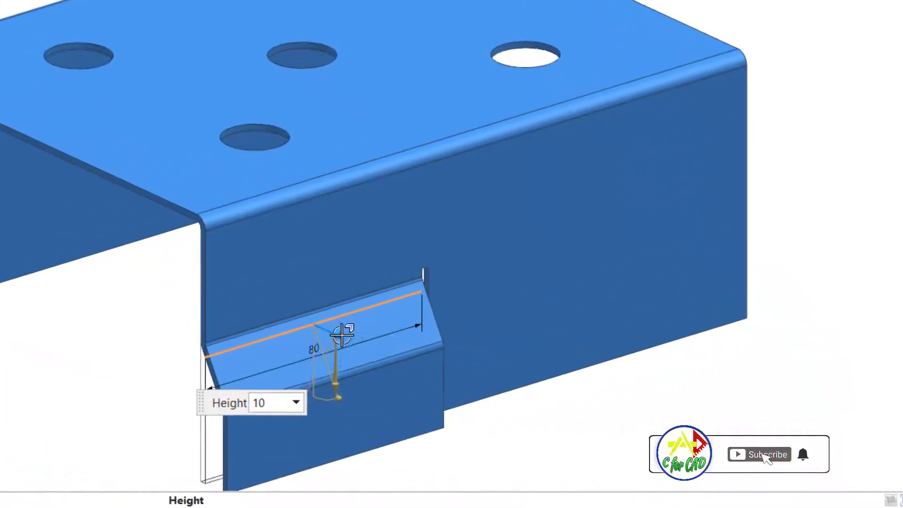
{"action": "type", "text": "15"}
{"action": "mouse_move", "coordinate": [351, 338]}
{"action": "left_mouse_down"}
{"action": "mouse_move", "coordinate": [360, 344]}
{"action": "mouse_move", "coordinate": [333, 339]}
{"action": "mouse_move", "coordinate": [363, 349]}
{"action": "mouse_move", "coordinate": [343, 340]}
{"action": "left_mouse_up"}
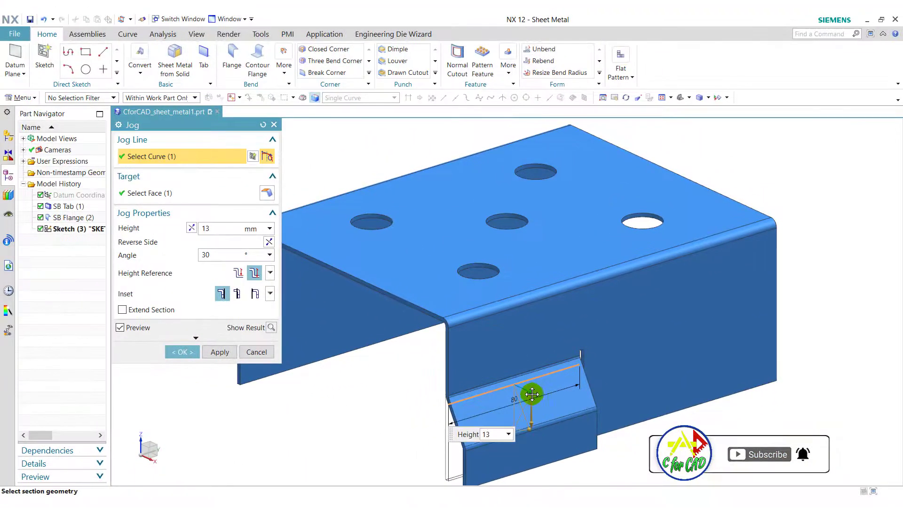
{"action": "left_click_drag", "start_coordinate": [532, 394], "coordinate": [531, 398]}
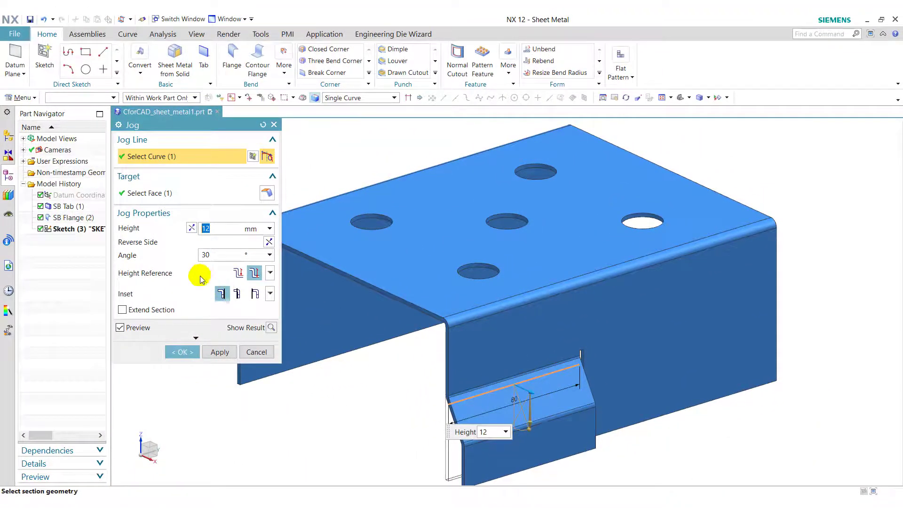
{"action": "left_click", "coordinate": [191, 229]}
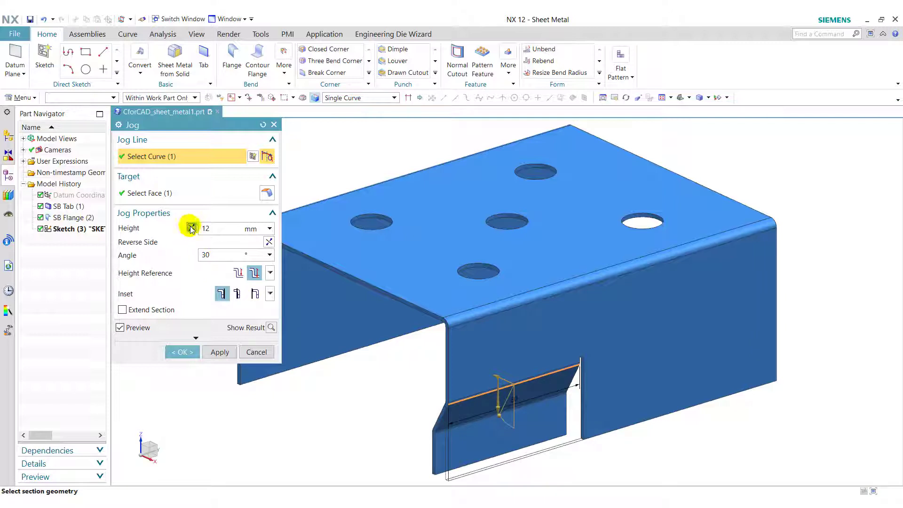
{"action": "left_click", "coordinate": [215, 234]}
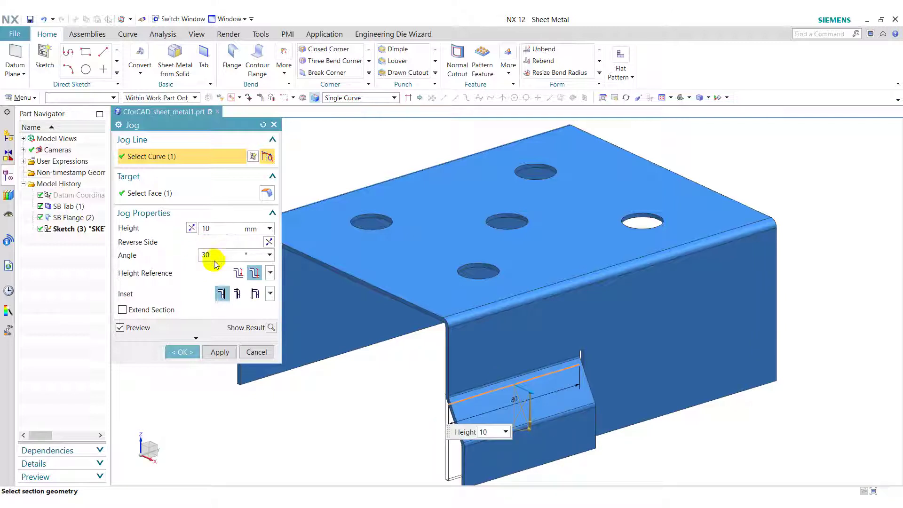
Step: Set the jog's bend angle to 23° with the angle handle in the preview
{"action": "left_click", "coordinate": [218, 251]}
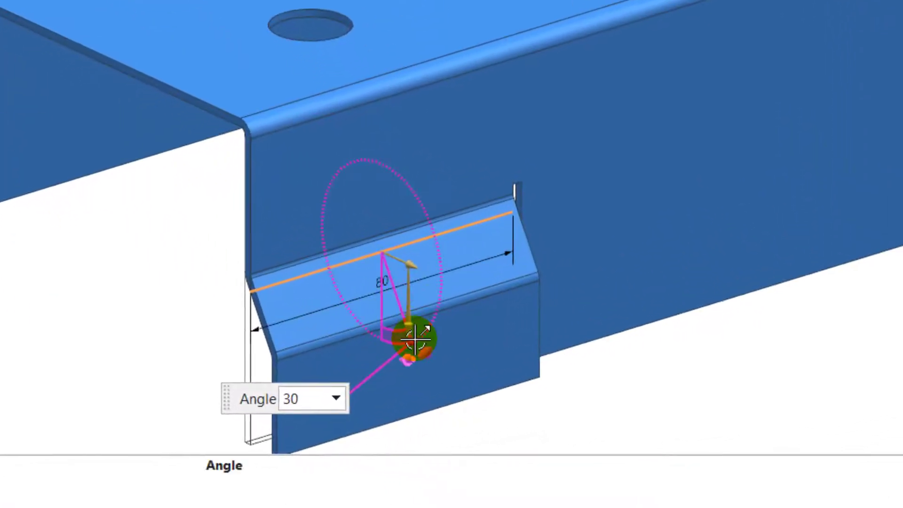
{"action": "mouse_move", "coordinate": [416, 337]}
{"action": "left_mouse_down"}
{"action": "mouse_move", "coordinate": [428, 333]}
{"action": "mouse_move", "coordinate": [439, 264]}
{"action": "mouse_move", "coordinate": [415, 357]}
{"action": "mouse_move", "coordinate": [388, 365]}
{"action": "mouse_move", "coordinate": [413, 324]}
{"action": "mouse_move", "coordinate": [423, 331]}
{"action": "left_mouse_up"}
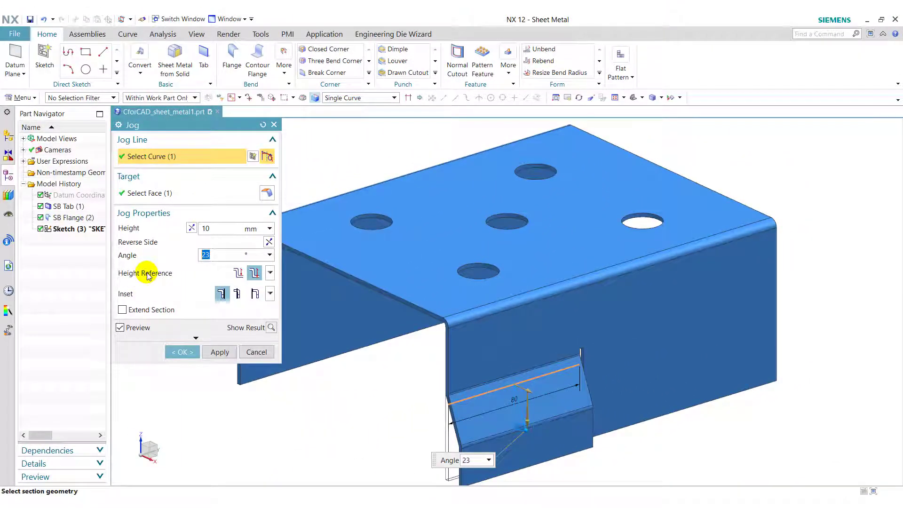
Step: Try the alternative height reference and the Bend Outside inset in the jog preview, restoring the original options
{"action": "left_click", "coordinate": [241, 275]}
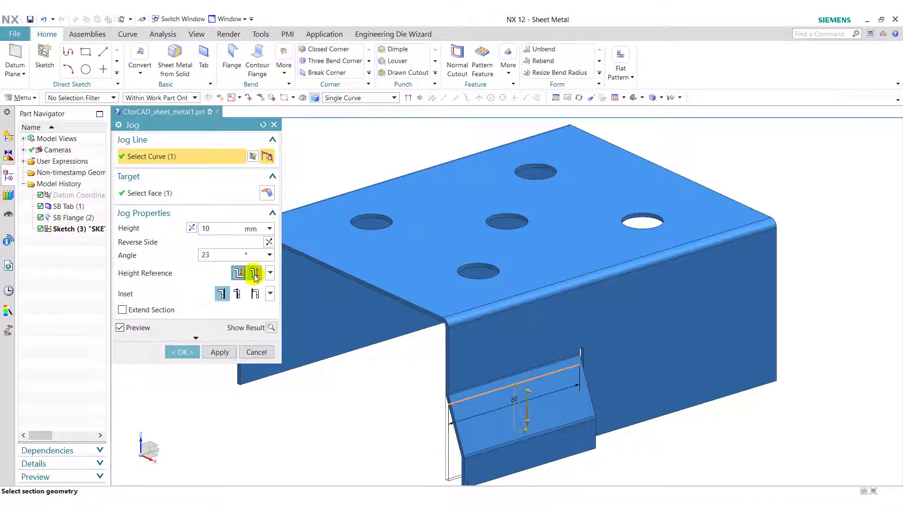
{"action": "left_click", "coordinate": [260, 276]}
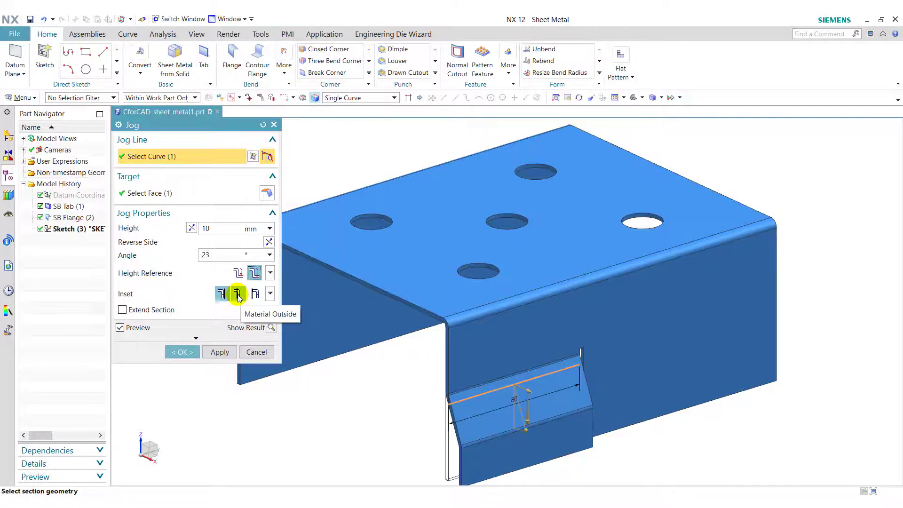
{"action": "left_click", "coordinate": [254, 295]}
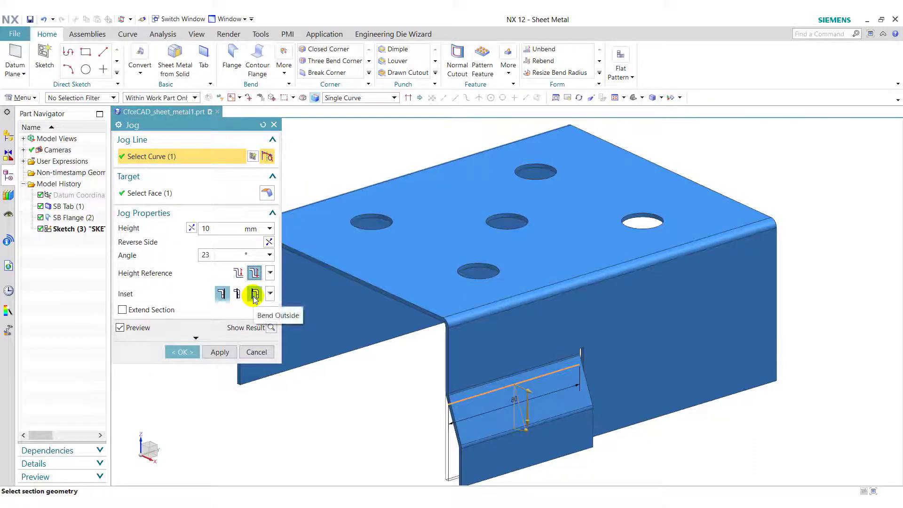
{"action": "left_click", "coordinate": [254, 296]}
{"action": "left_click", "coordinate": [222, 293]}
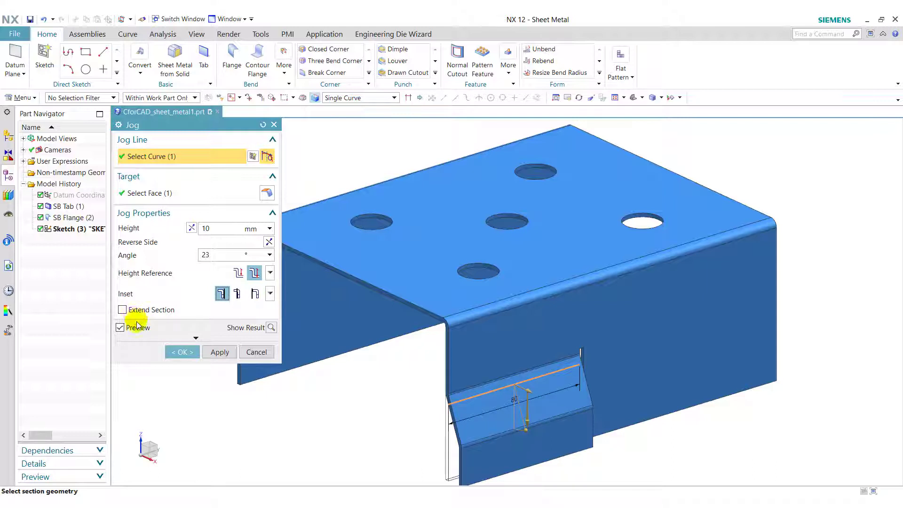
Step: Preview the jog with Extend Section enabled, switch that option off again, and create the jog
{"action": "left_click", "coordinate": [124, 311]}
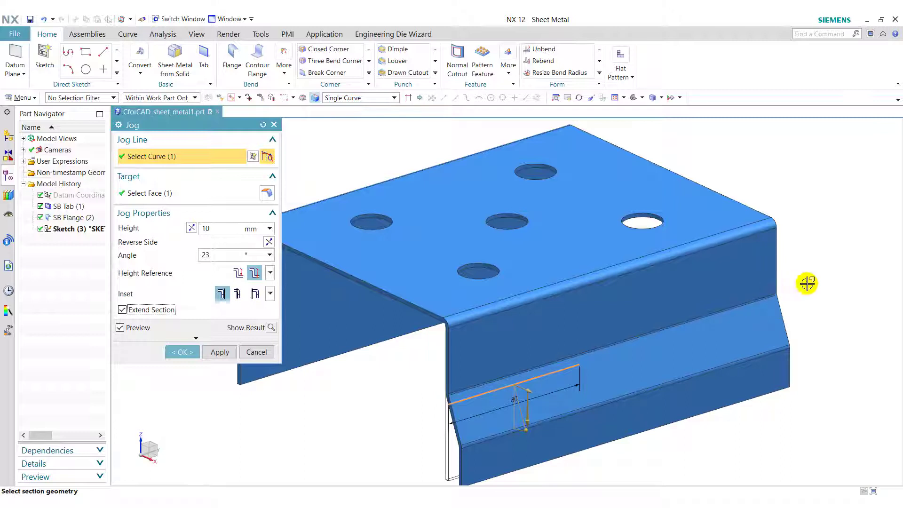
{"action": "left_click", "coordinate": [188, 335]}
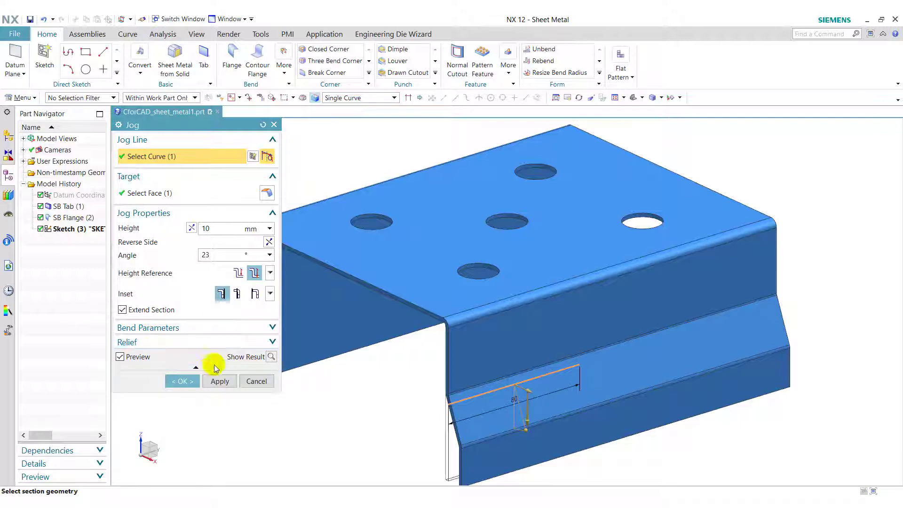
{"action": "left_click", "coordinate": [197, 368]}
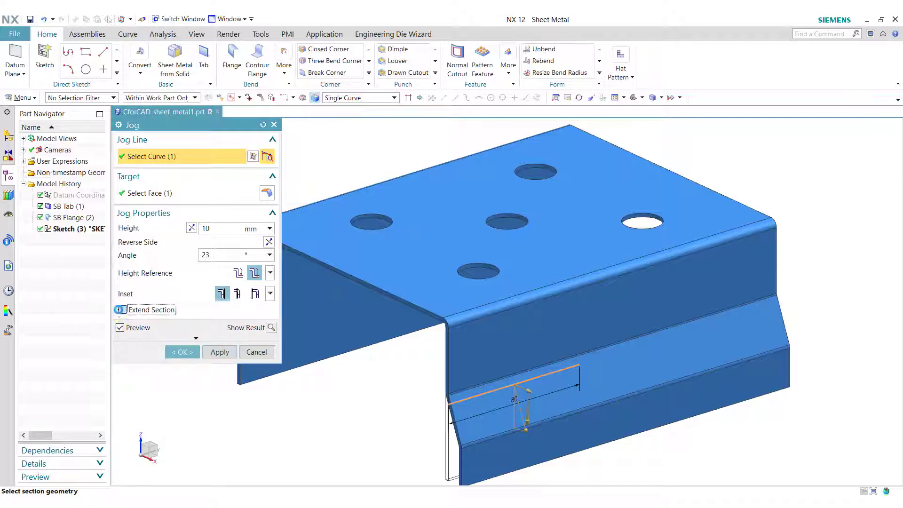
{"action": "left_click", "coordinate": [121, 309]}
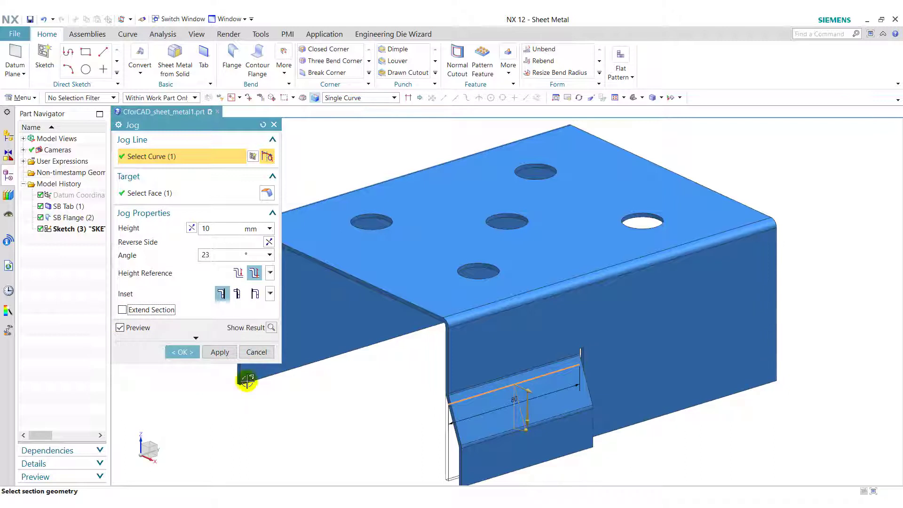
{"action": "left_click", "coordinate": [184, 353]}
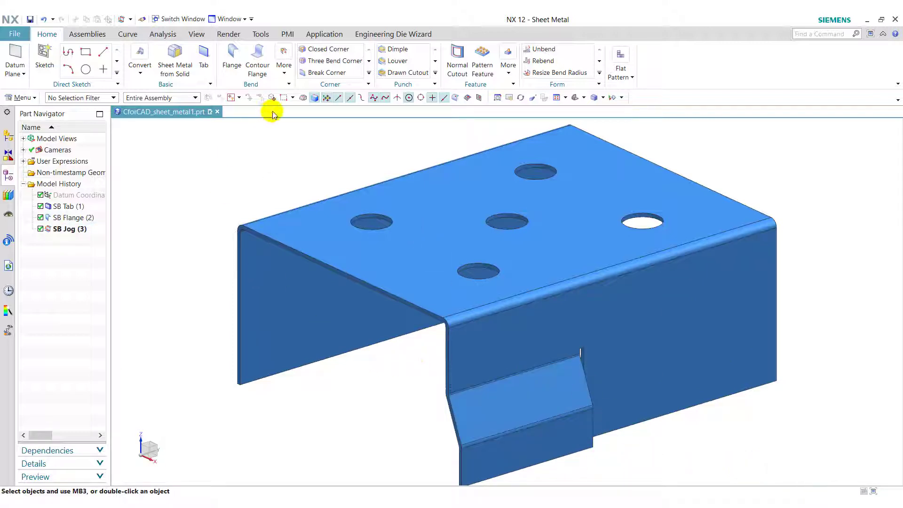
Step: Start another jog and open its jog line sketch on the outer face of the opposite flange
{"action": "left_click", "coordinate": [283, 74]}
{"action": "left_click", "coordinate": [291, 110]}
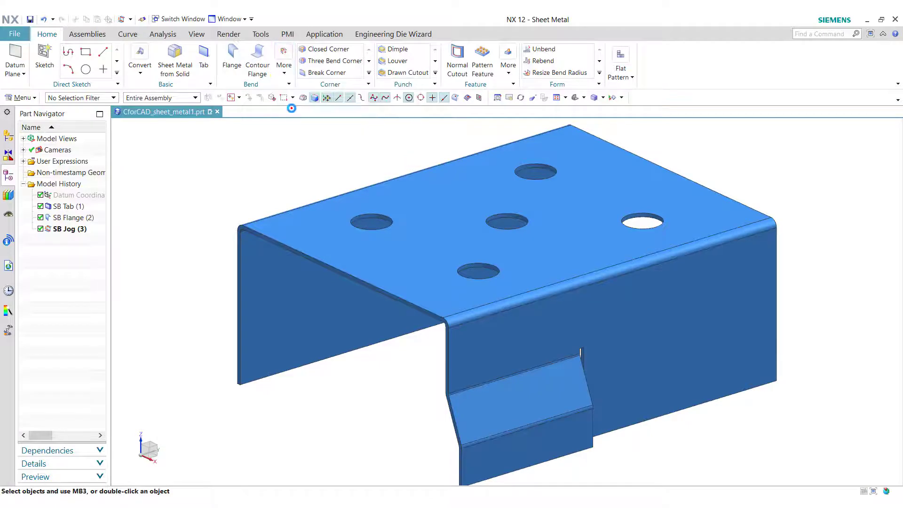
{"action": "mouse_move", "coordinate": [343, 413]}
{"action": "middle_mouse_down"}
{"action": "mouse_move", "coordinate": [375, 405]}
{"action": "mouse_move", "coordinate": [417, 413]}
{"action": "mouse_move", "coordinate": [413, 369]}
{"action": "middle_mouse_up"}
{"action": "left_click", "coordinate": [411, 365]}
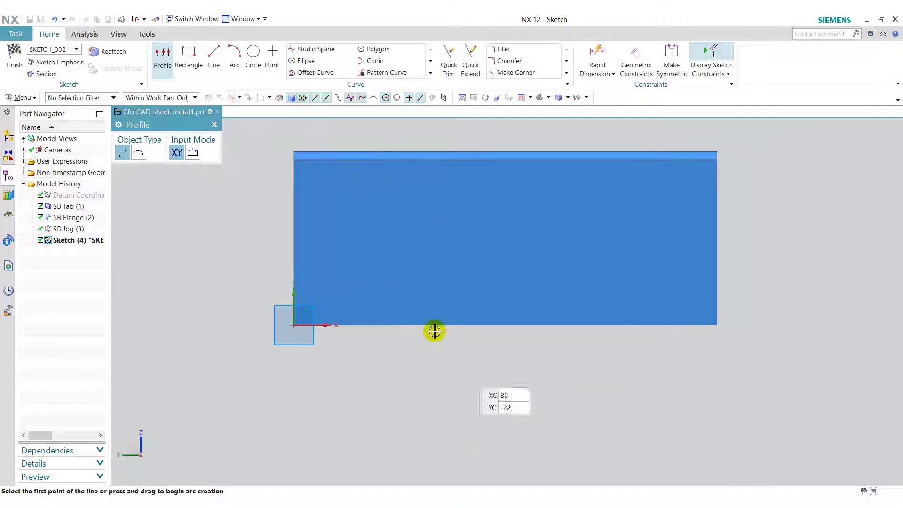
Step: Sketch a vertical line about 37 mm long on the flange face, between its middle and its far vertical edge
{"action": "left_click", "coordinate": [214, 56]}
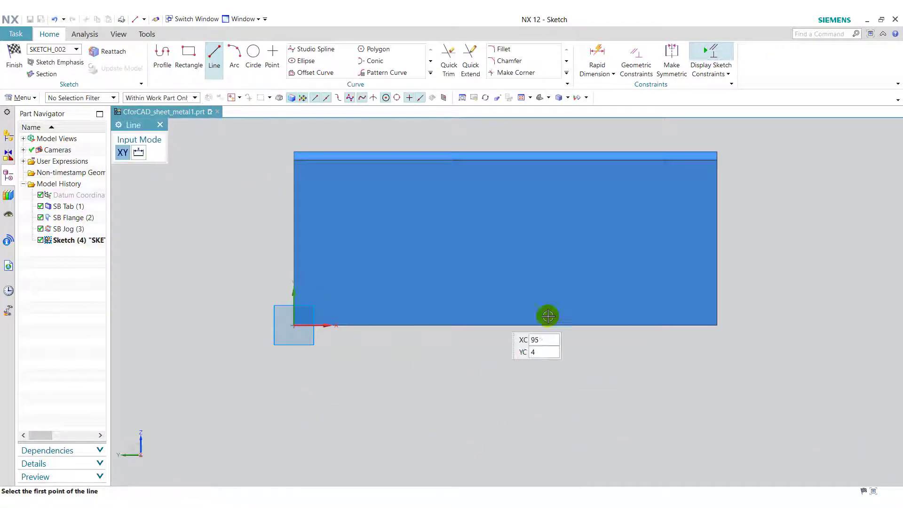
{"action": "left_click", "coordinate": [588, 196]}
{"action": "left_click", "coordinate": [588, 262]}
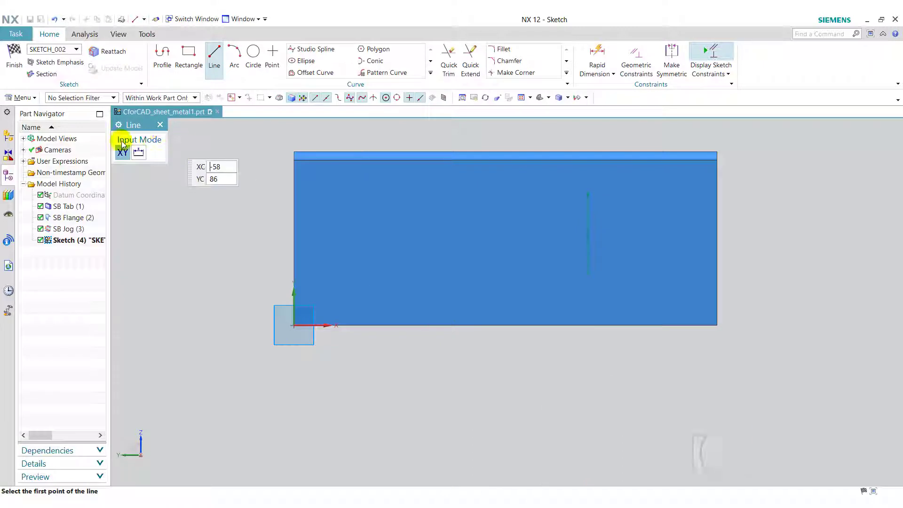
{"action": "left_click", "coordinate": [159, 125]}
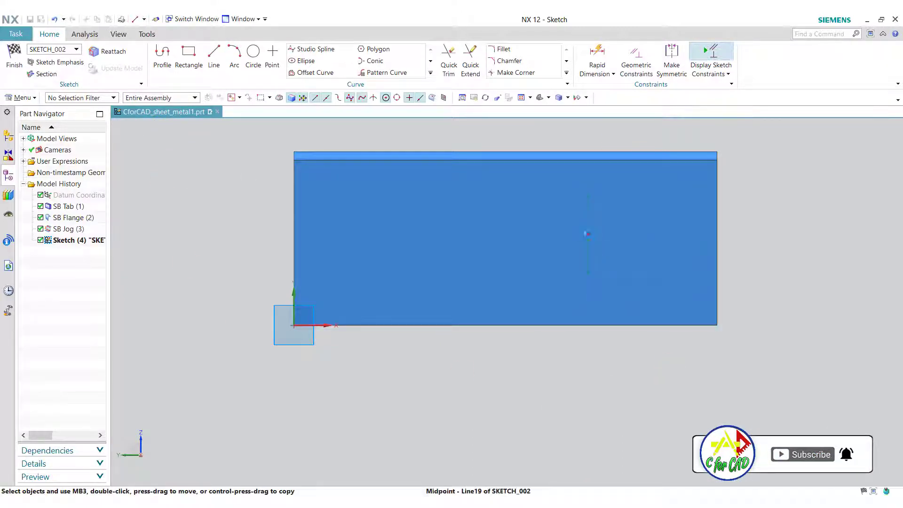
Step: Align the vertical line's midpoint horizontally with the midpoint of the flange's nearest vertical edge
{"action": "left_click", "coordinate": [588, 233]}
{"action": "left_click", "coordinate": [716, 243]}
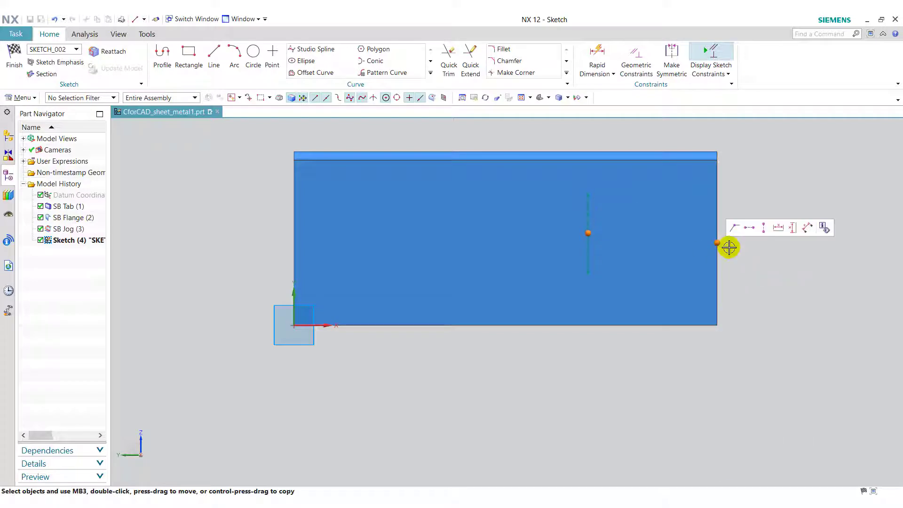
{"action": "left_click", "coordinate": [751, 230]}
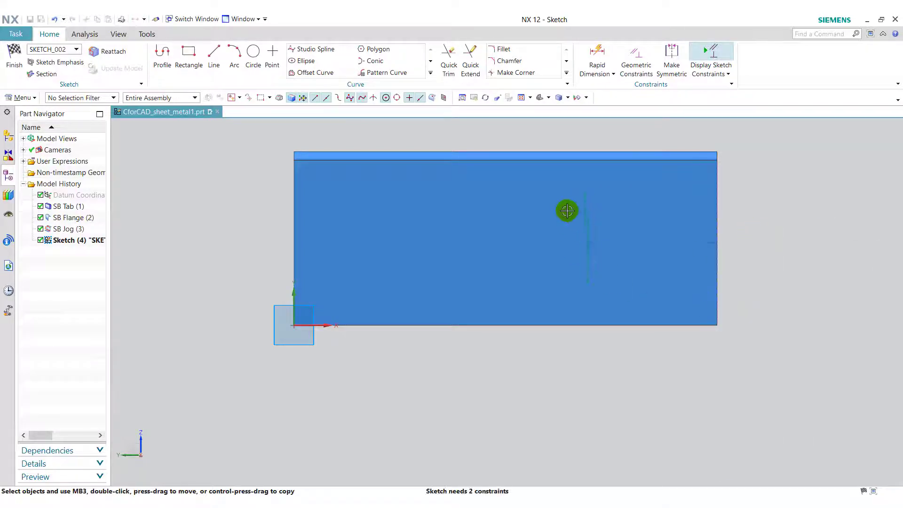
Step: Dimension the vertical line's length and set it to 40 mm
{"action": "left_click", "coordinate": [594, 57]}
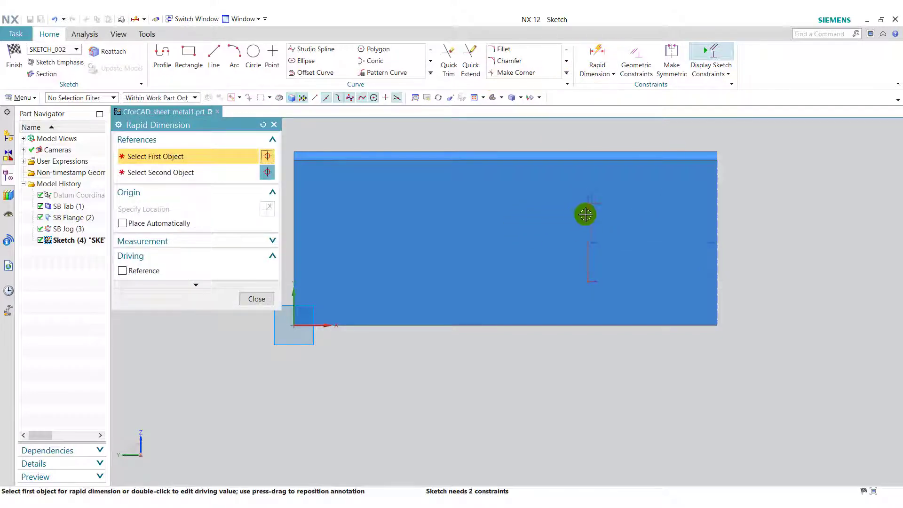
{"action": "left_click", "coordinate": [588, 217]}
{"action": "left_click", "coordinate": [809, 244]}
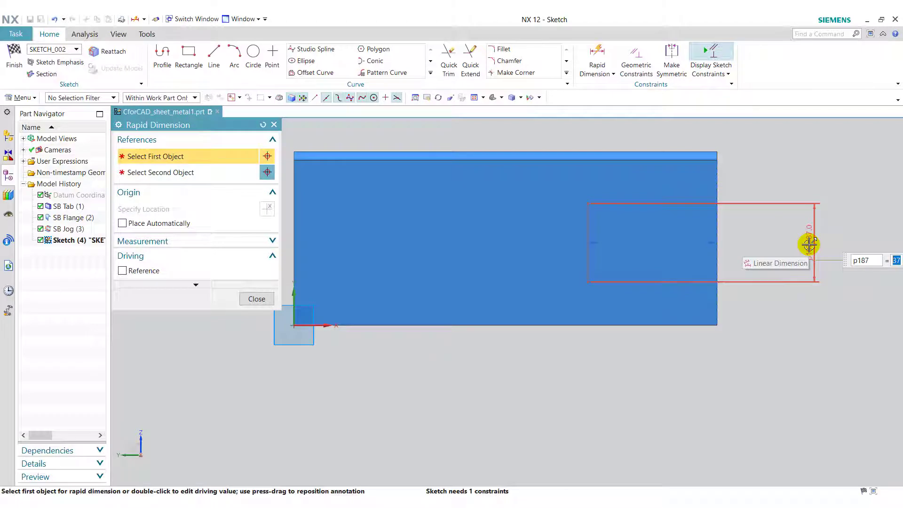
{"action": "type", "text": "4"}
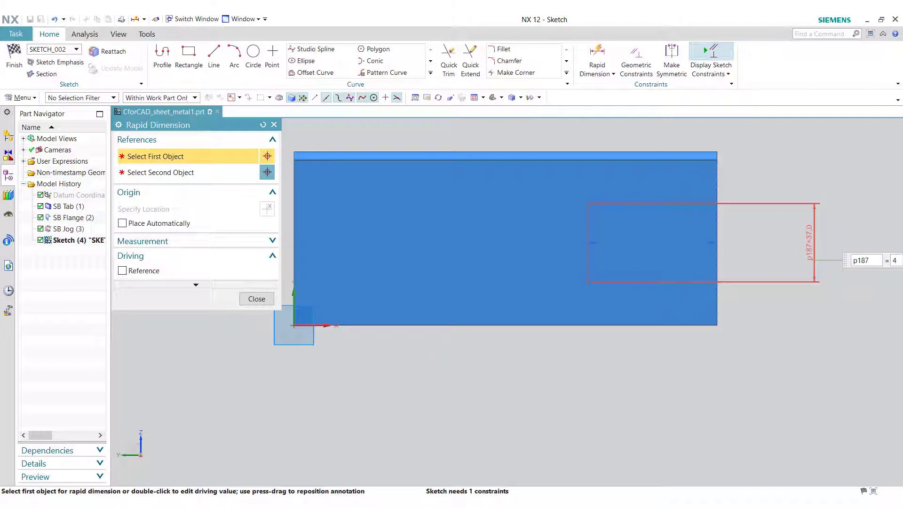
{"action": "type", "text": "0"}
{"action": "key", "text": "Return"}
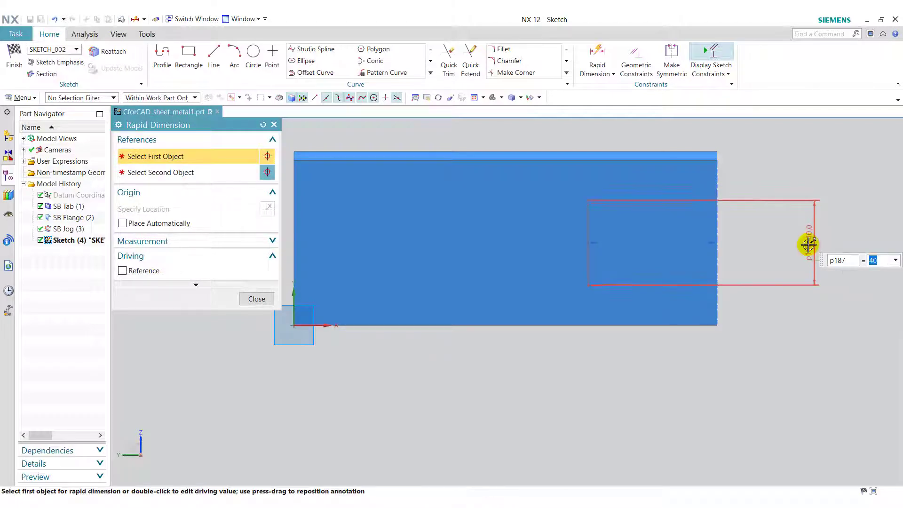
Step: Dimension the jog line 100 mm from the flange's nearest vertical edge and finish the sketch
{"action": "left_click", "coordinate": [588, 264]}
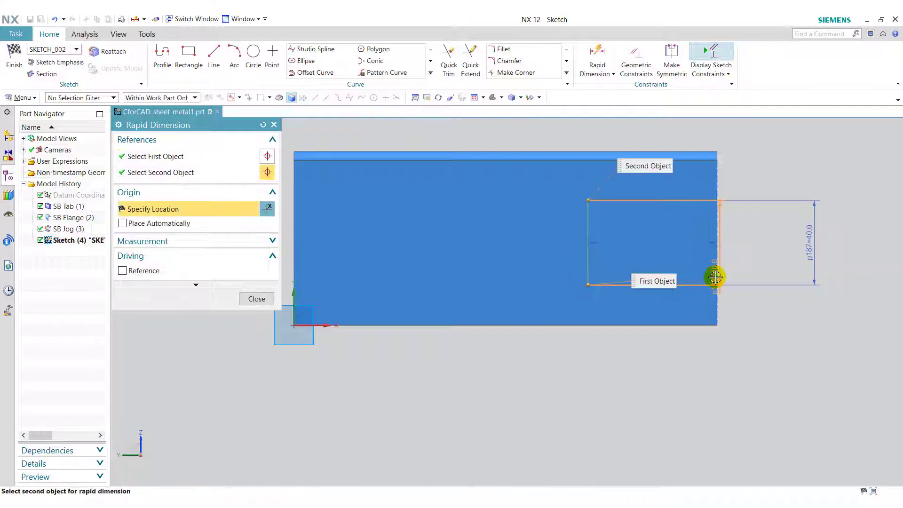
{"action": "left_click", "coordinate": [713, 270]}
{"action": "left_click", "coordinate": [649, 385]}
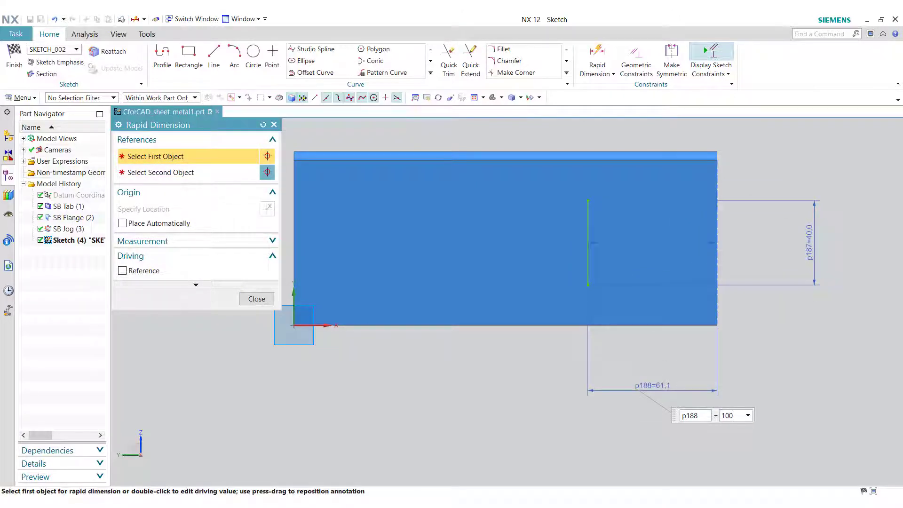
{"action": "type", "text": "100"}
{"action": "key", "text": "Return"}
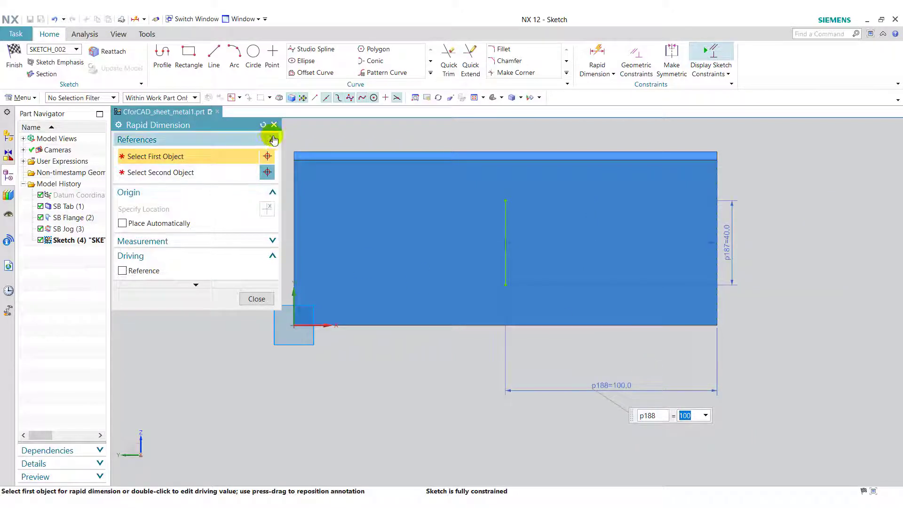
{"action": "left_click", "coordinate": [274, 125]}
{"action": "left_click", "coordinate": [14, 54]}
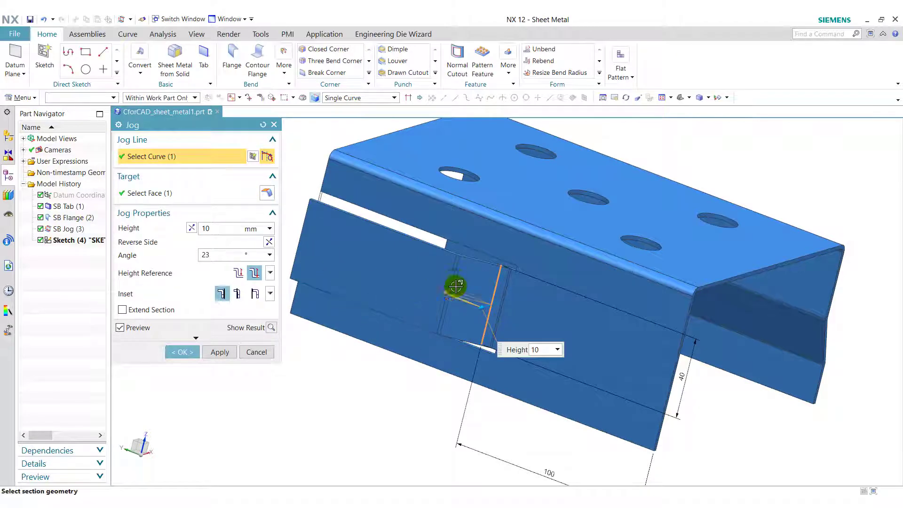
Step: Reverse the side of the jog, set its angle to 30°, and create it on the flange
{"action": "left_click", "coordinate": [219, 229]}
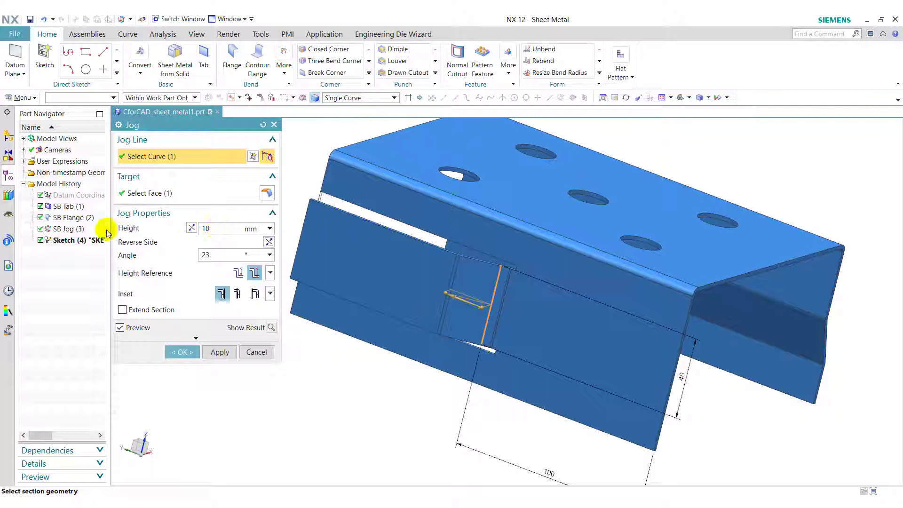
{"action": "left_click", "coordinate": [269, 242]}
{"action": "double_click", "coordinate": [221, 254]}
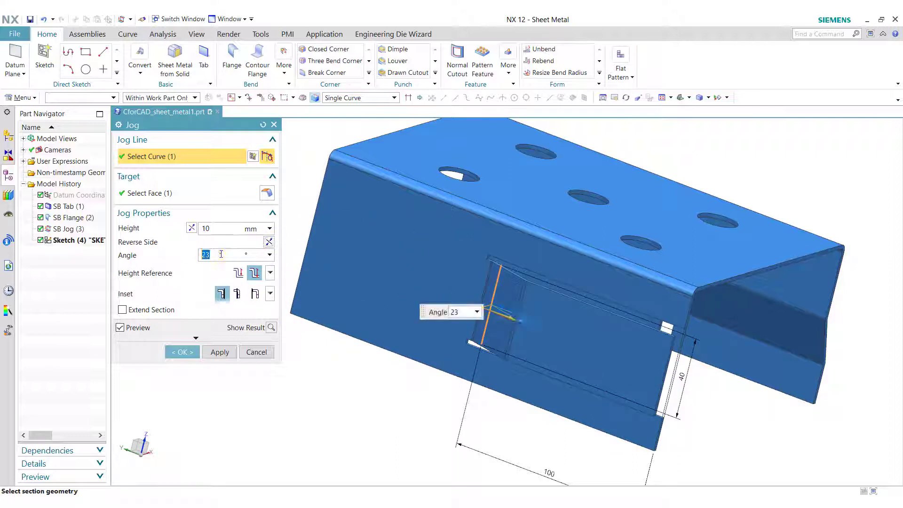
{"action": "double_click", "coordinate": [221, 254]}
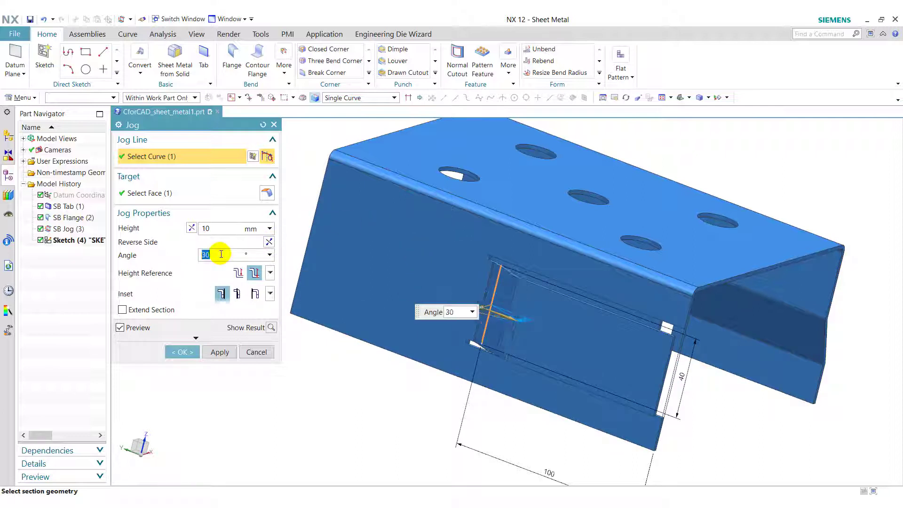
{"action": "middle_click_drag", "start_coordinate": [683, 419], "coordinate": [715, 420]}
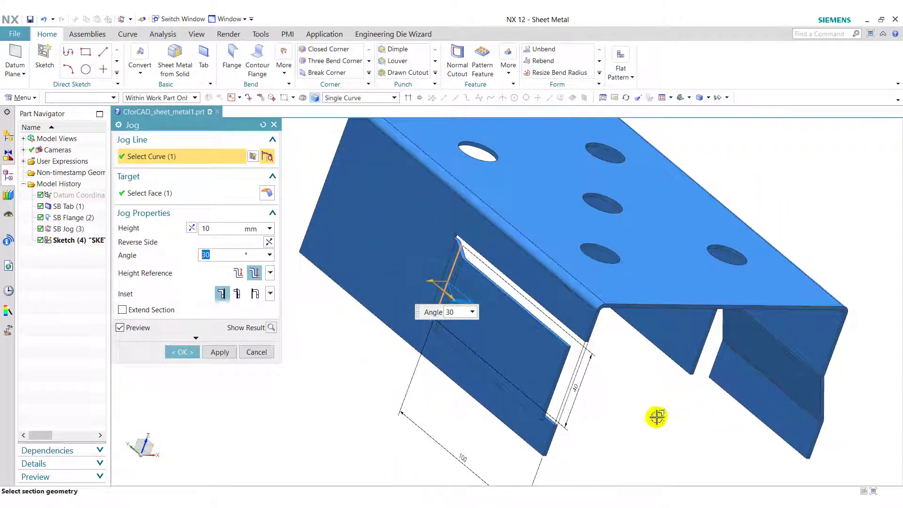
{"action": "left_click", "coordinate": [184, 357]}
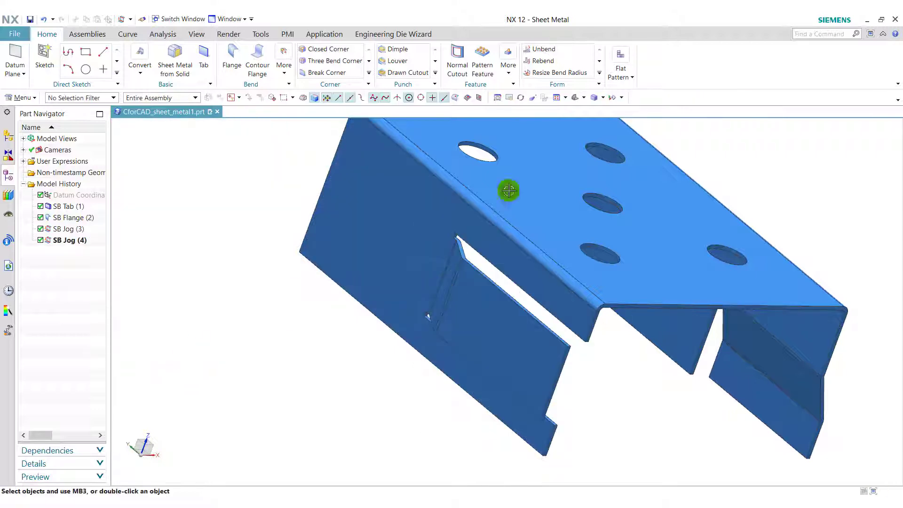
Step: Bring up the additional sheet metal bend commands to choose Bend
{"action": "left_click", "coordinate": [577, 97]}
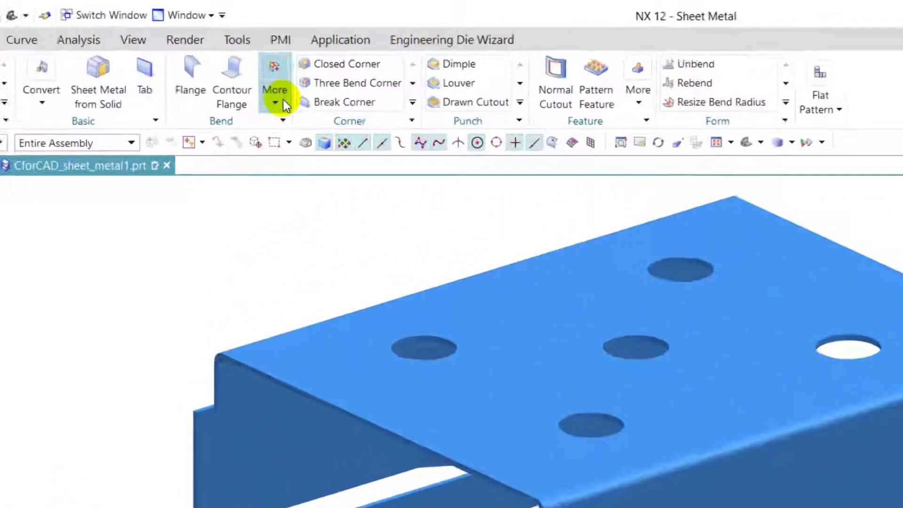
{"action": "left_click", "coordinate": [284, 70]}
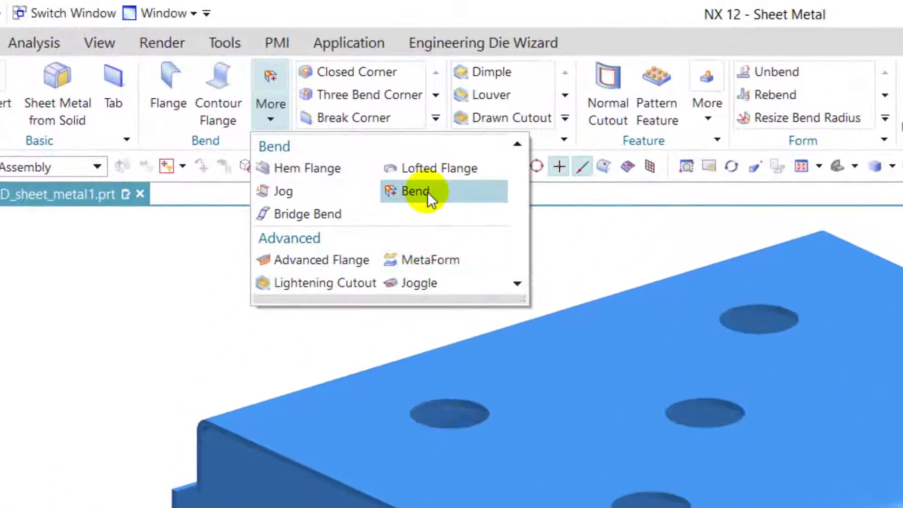